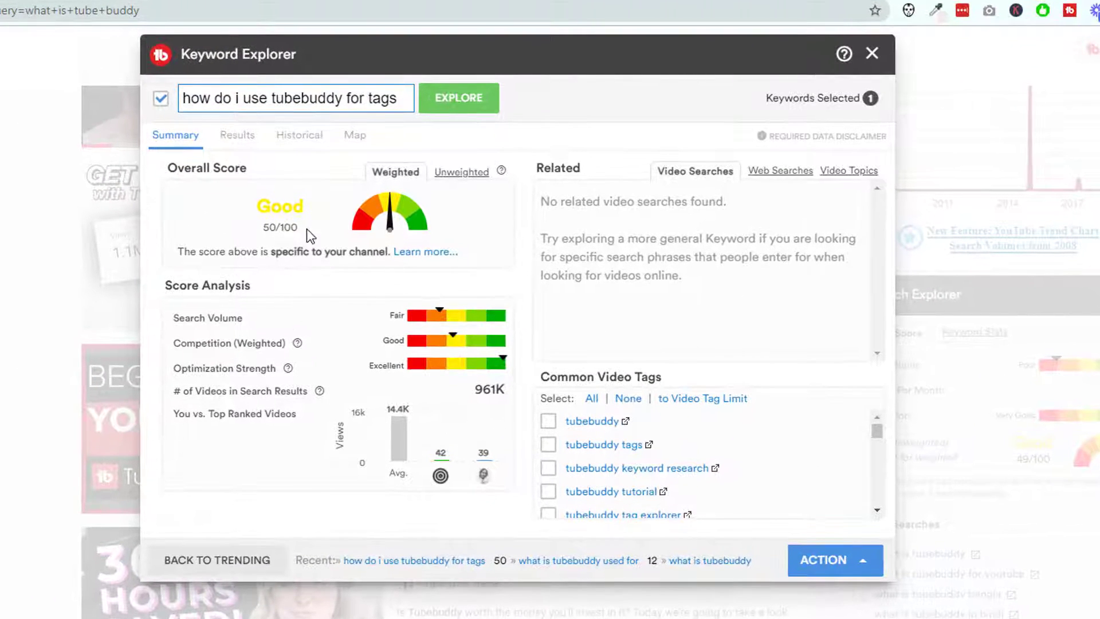
left_click_drag(307, 228, 245, 211)
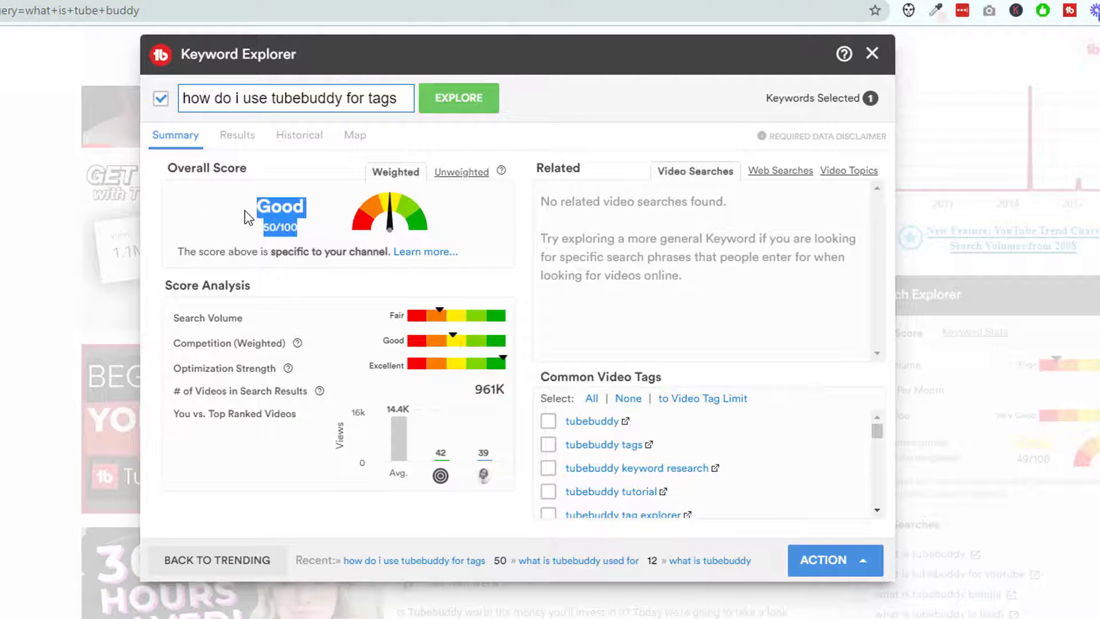
left_click(343, 292)
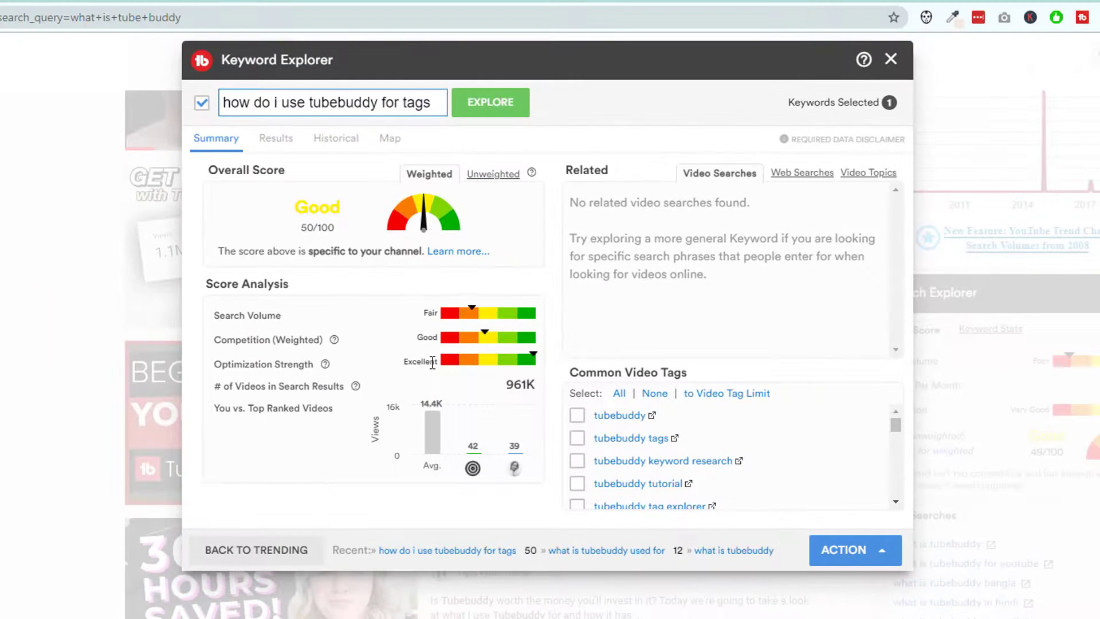
double_click(432, 362)
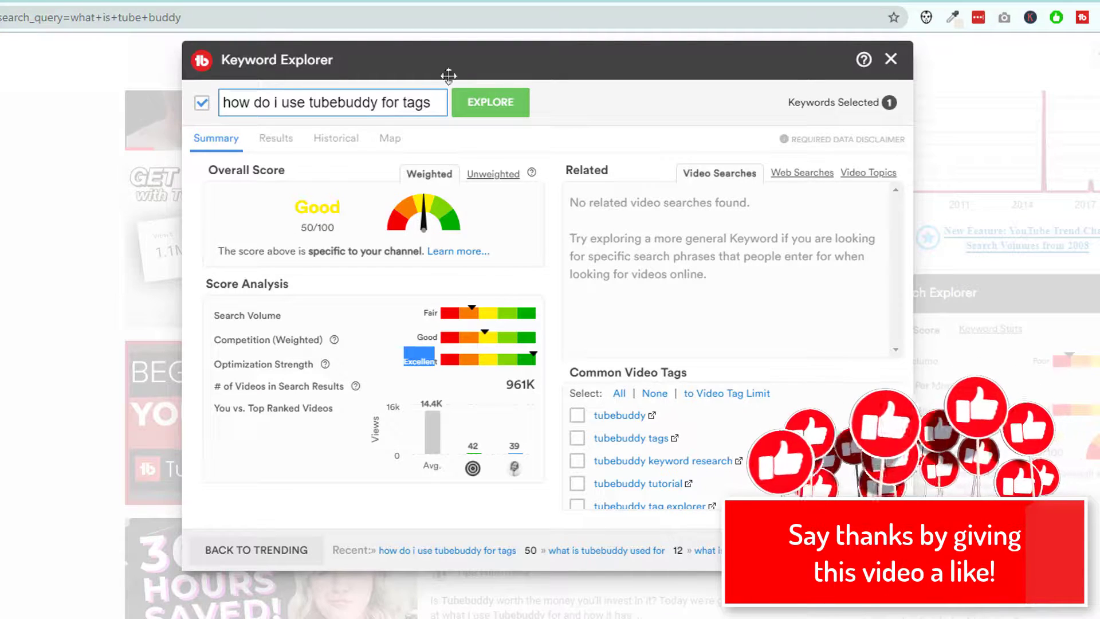
left_click_drag(438, 103, 222, 103)
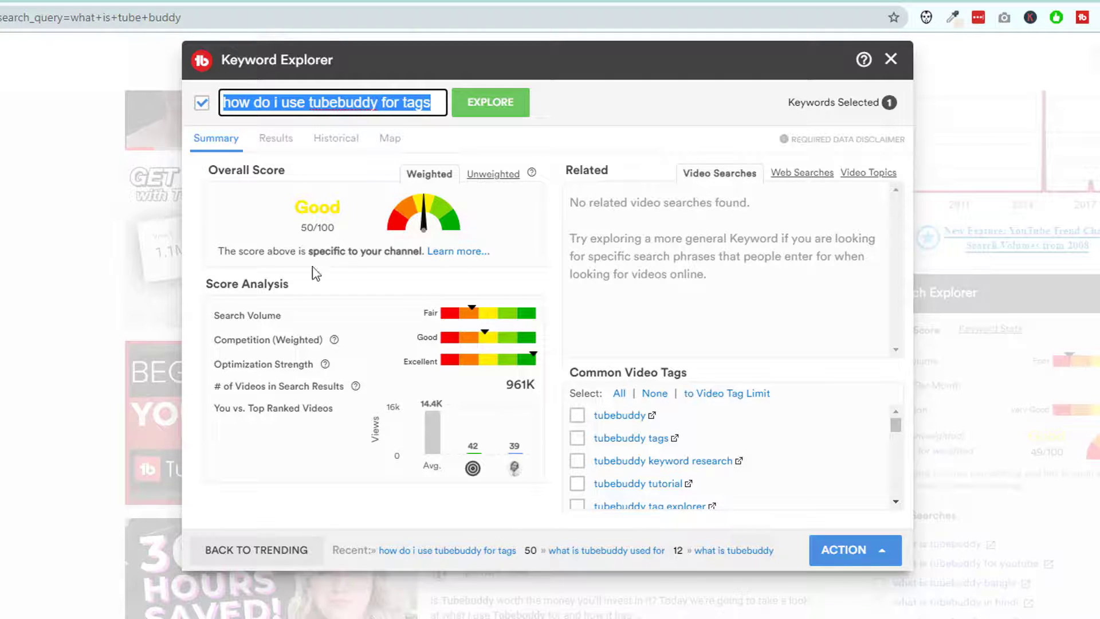
left_click_drag(229, 340, 353, 340)
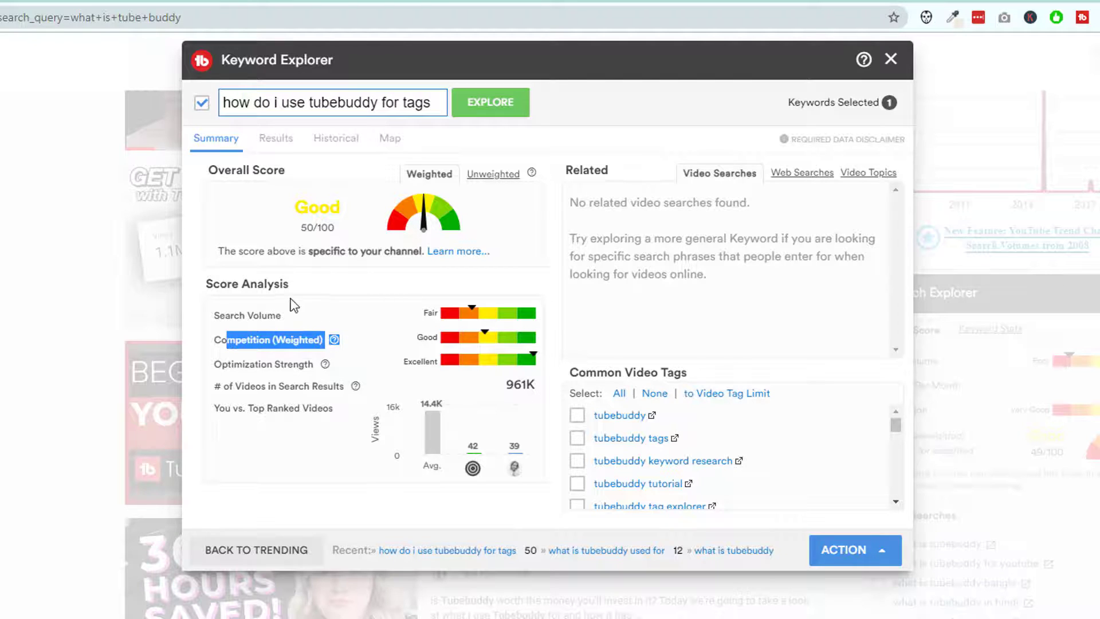
left_click_drag(219, 315, 306, 313)
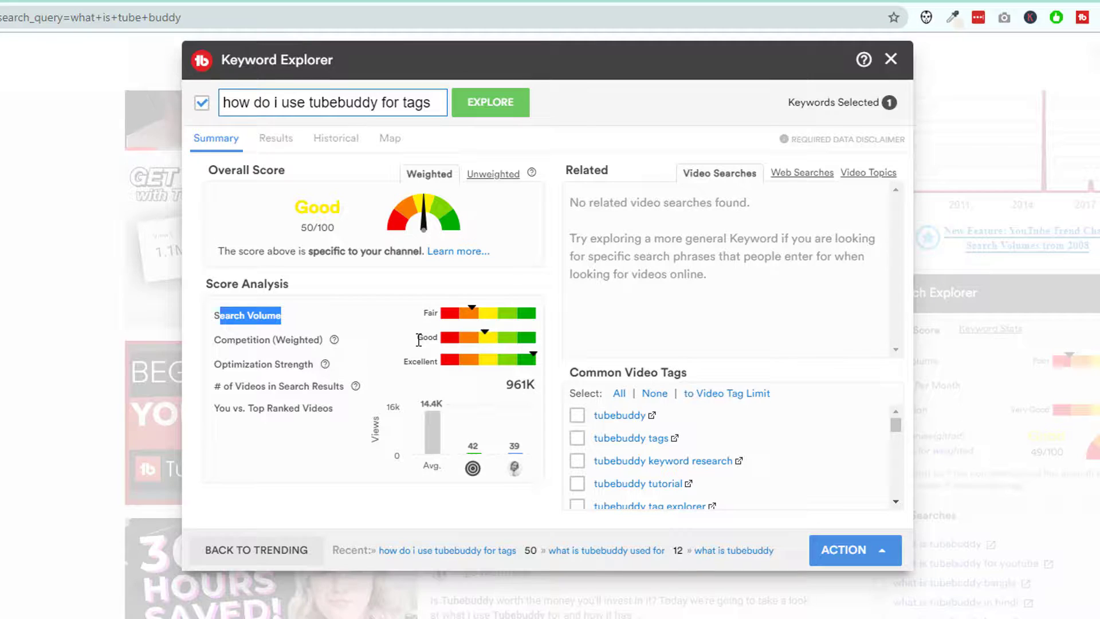
left_click_drag(226, 364, 346, 365)
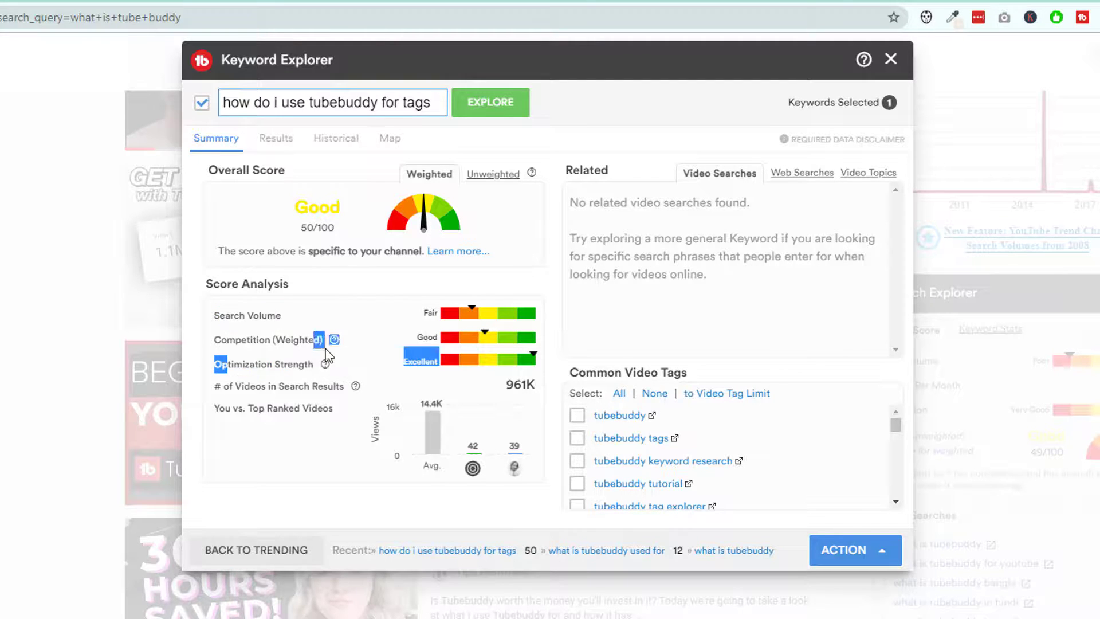
double_click(422, 361)
left_click(422, 392)
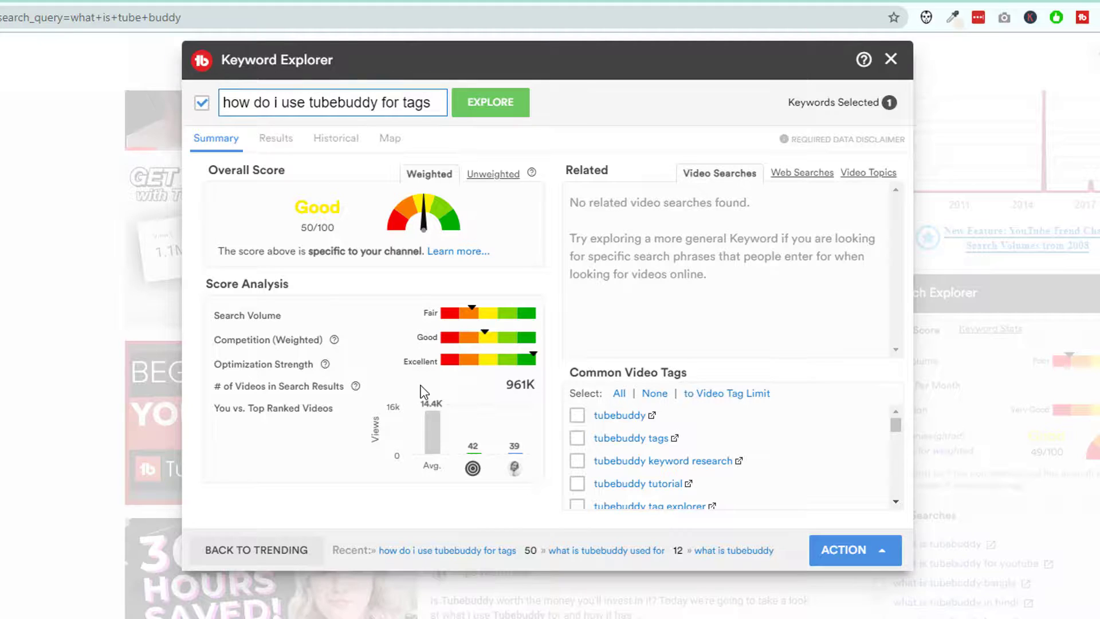